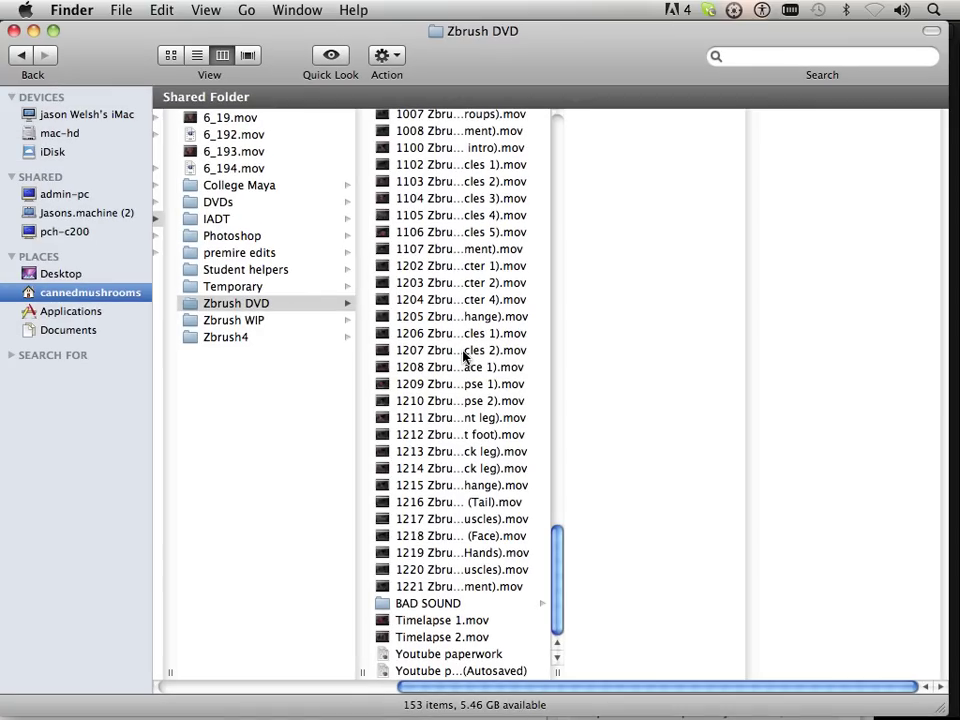
Open 1202 Zbrush4 DVD (Character 1).mov from Finder with VLC
{"action": "left_click", "coordinate": [432, 266]}
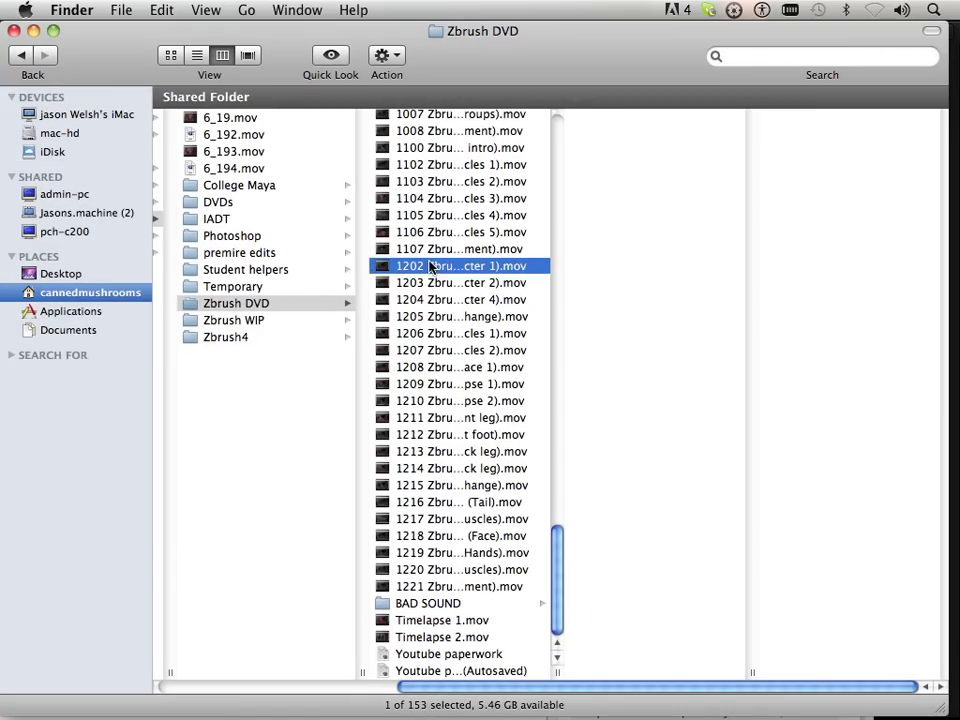
{"action": "right_click", "coordinate": [432, 266]}
{"action": "mouse_move", "coordinate": [508, 288]}
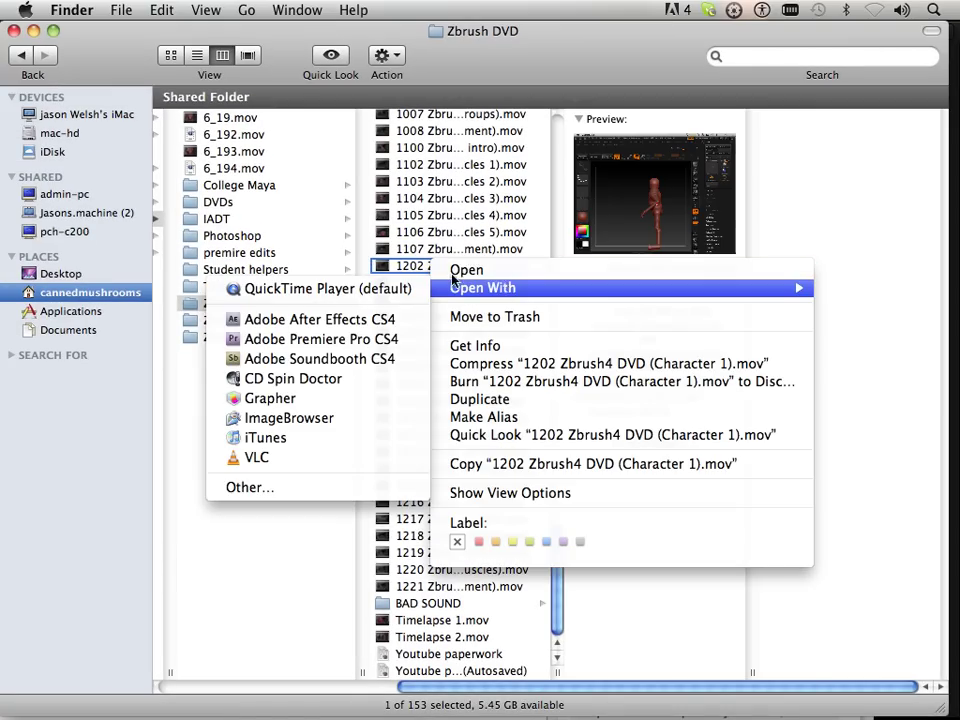
{"action": "left_click", "coordinate": [380, 460]}
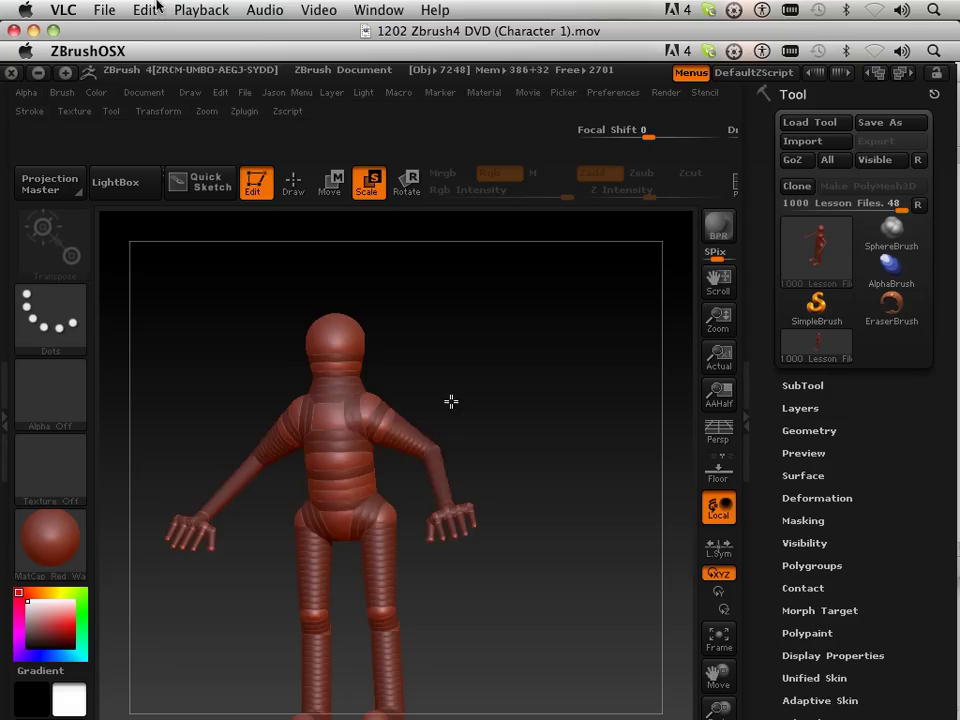
Fit the tutorial video to the screen and mute the system sound while it is paused
{"action": "left_click", "coordinate": [319, 10]}
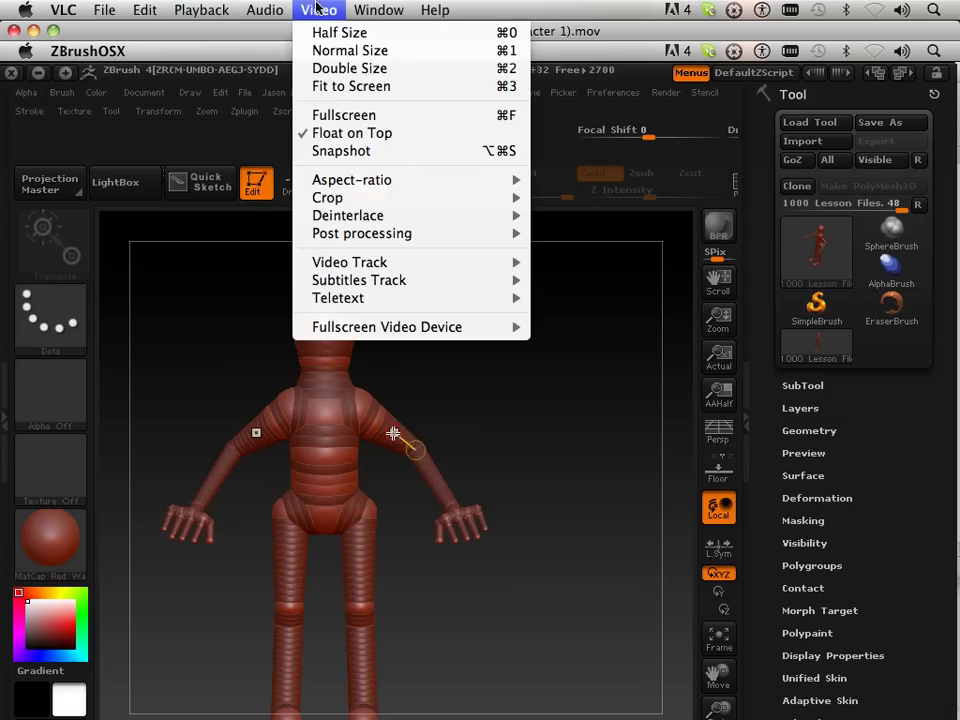
{"action": "left_click", "coordinate": [336, 86]}
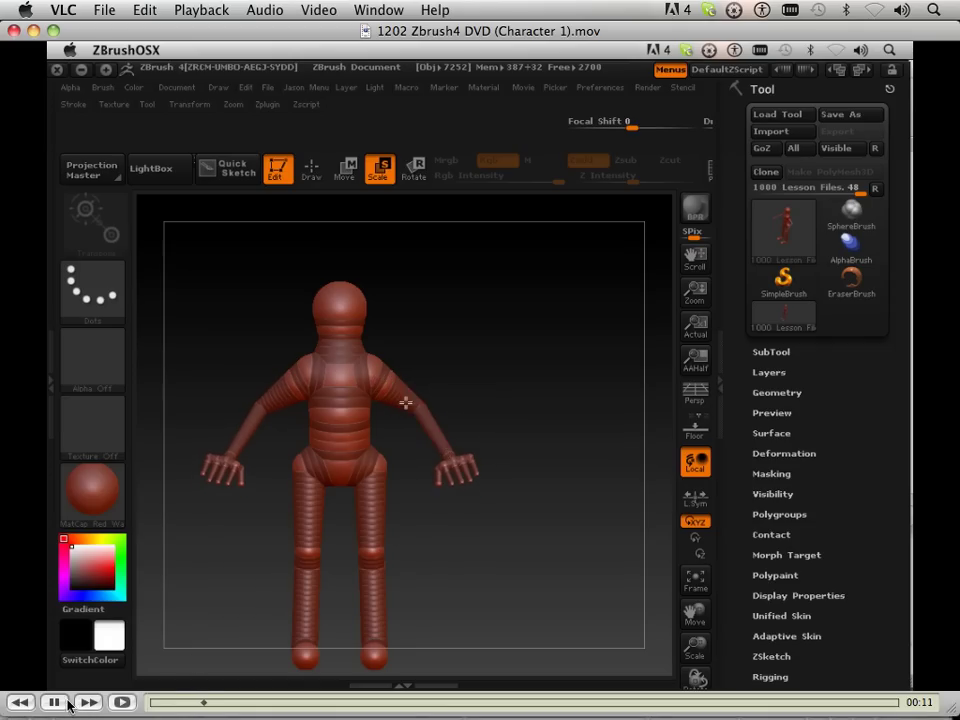
{"action": "left_click", "coordinate": [66, 702]}
{"action": "left_click", "coordinate": [901, 10]}
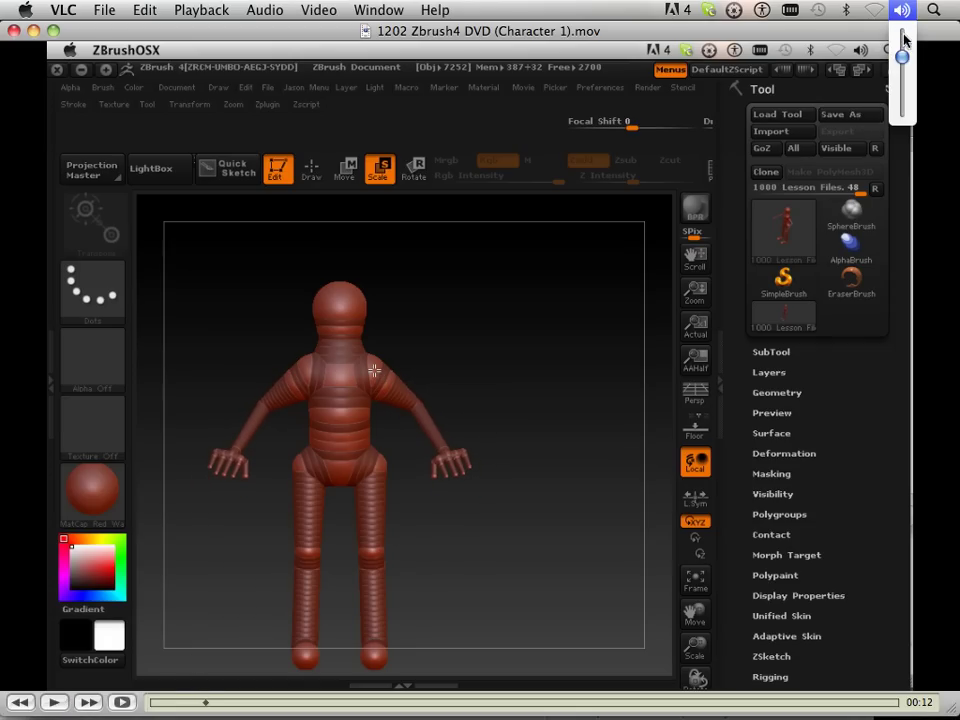
{"action": "left_click_drag", "start_coordinate": [903, 57], "coordinate": [902, 114]}
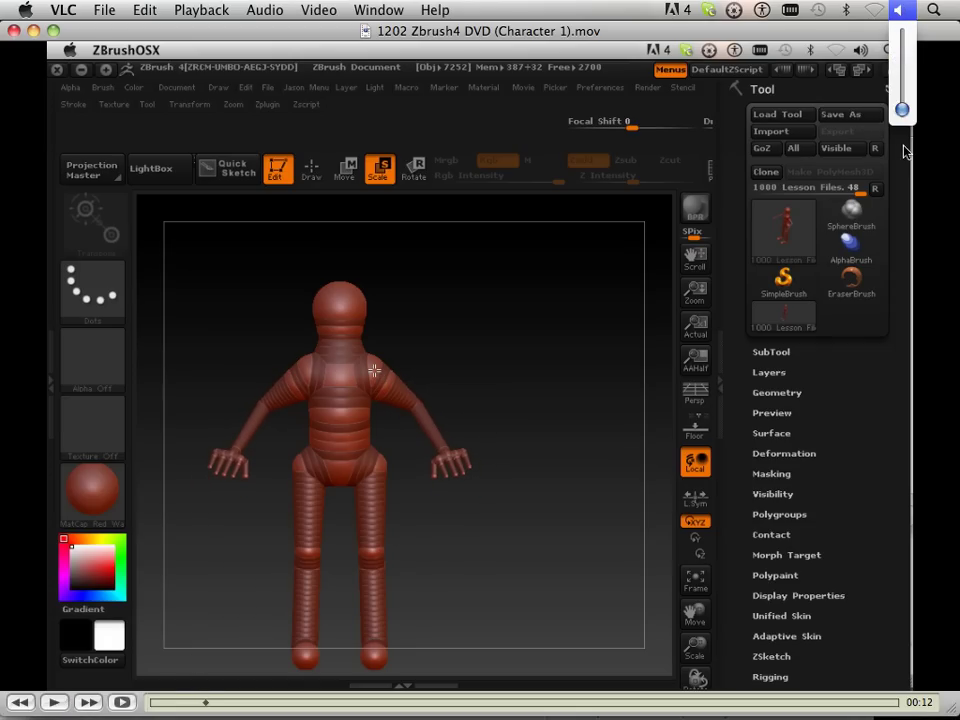
{"action": "left_click", "coordinate": [70, 702]}
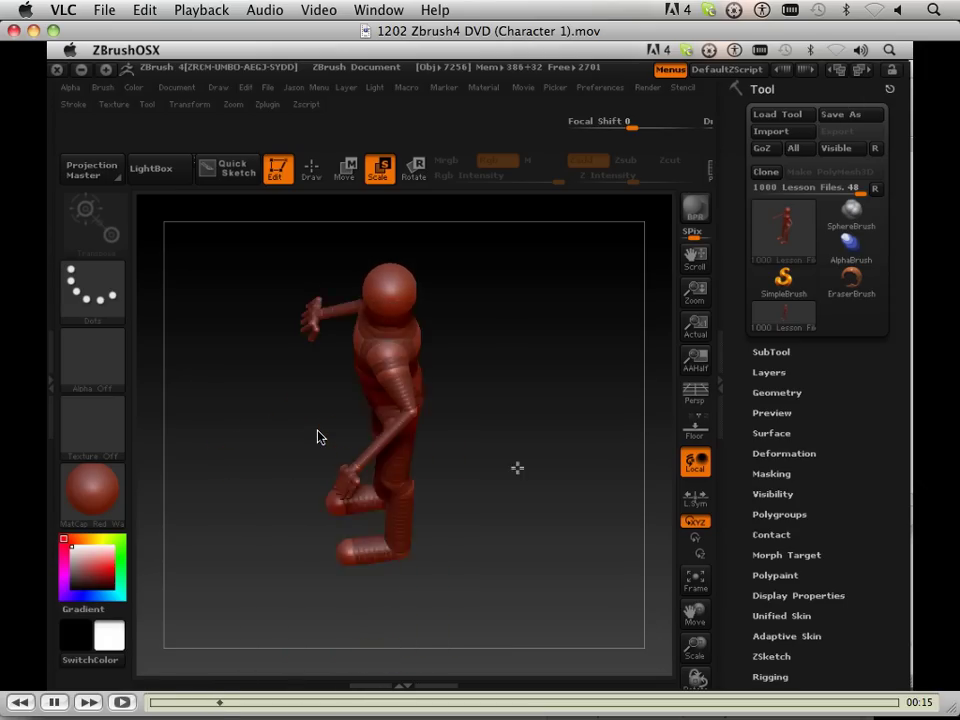
Alternate VLC playback speed faster and slower with the speed shortcuts, ending on slower
{"action": "key", "text": "super+equal"}
{"action": "key", "text": "super+equal"}
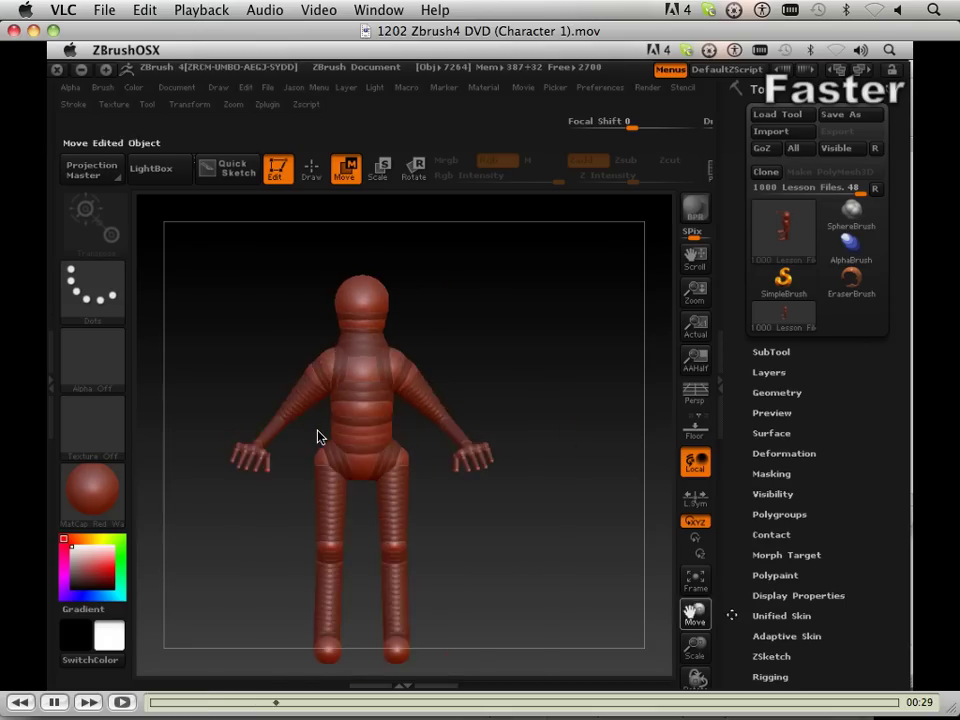
{"action": "key", "text": "super+minus"}
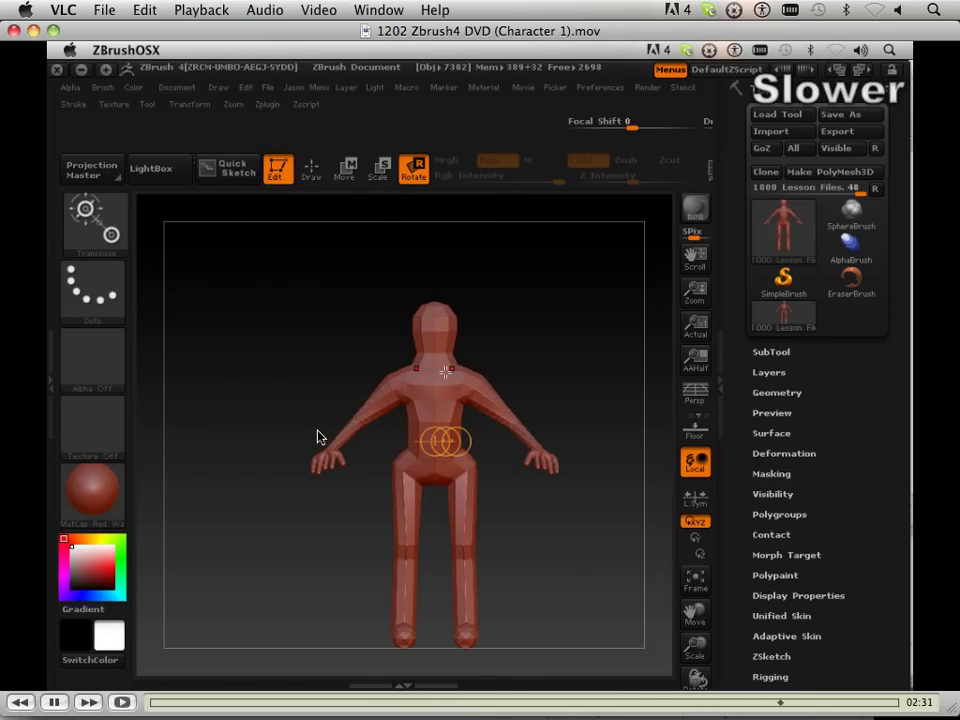
{"action": "key", "text": "super+minus"}
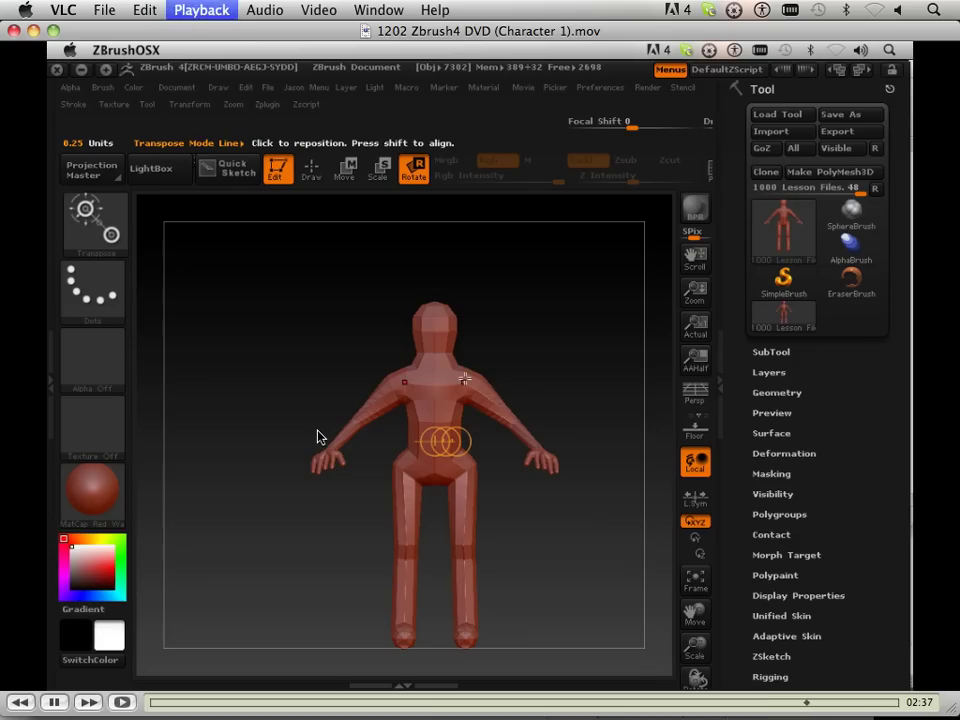
{"action": "key", "text": "super+equal"}
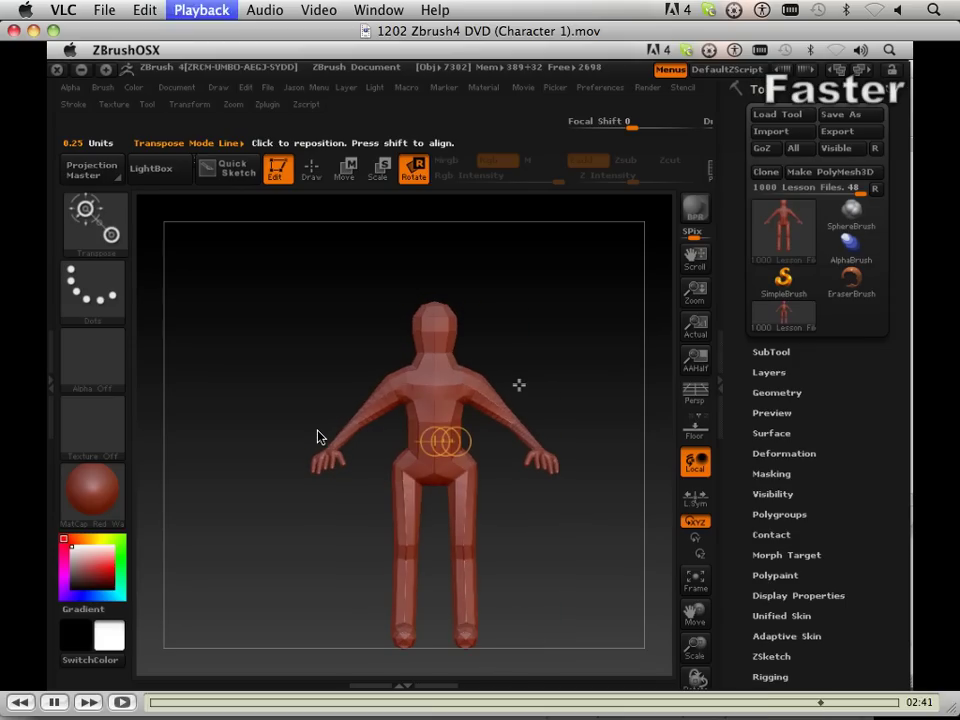
{"action": "key", "text": "super+minus"}
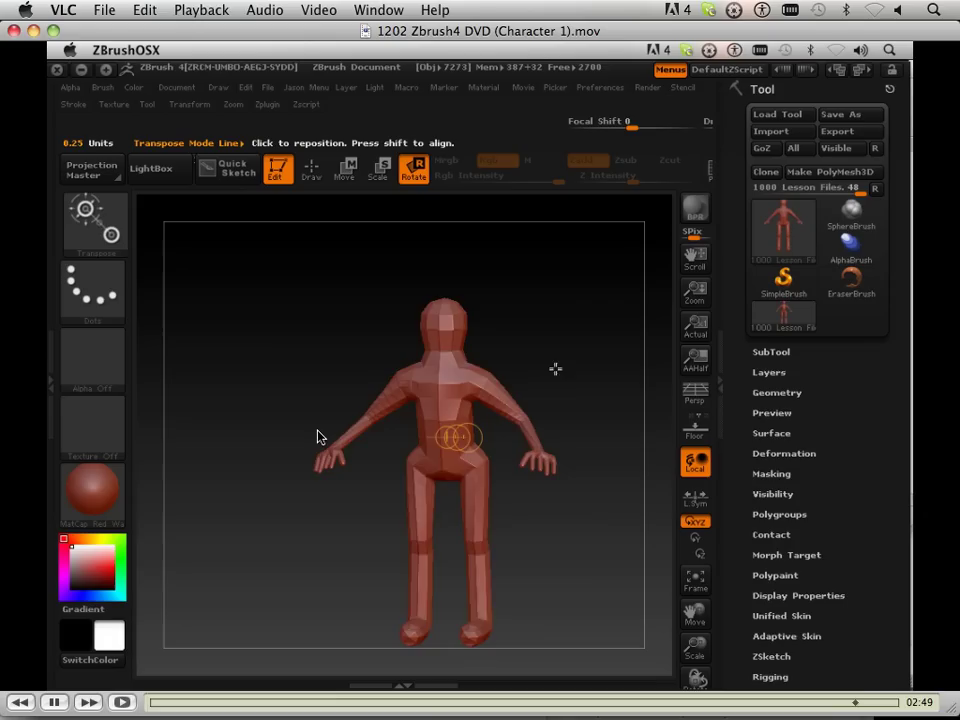
{"action": "key", "text": "super+minus"}
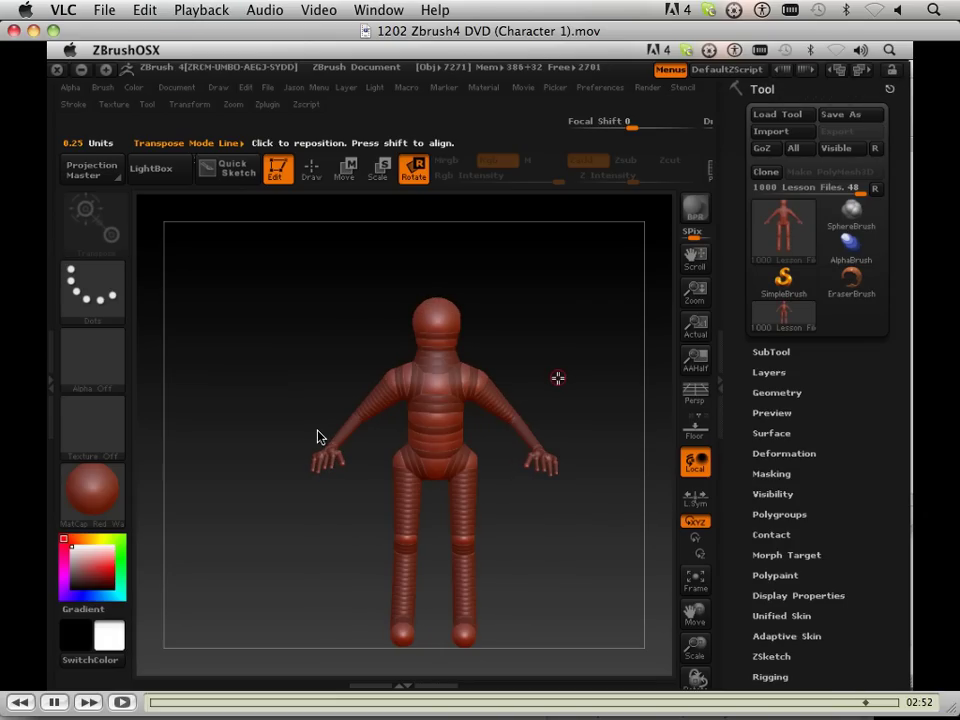
Close the video and open movies 1202 through 1221 together in VLC from Finder
{"action": "left_click", "coordinate": [13, 30]}
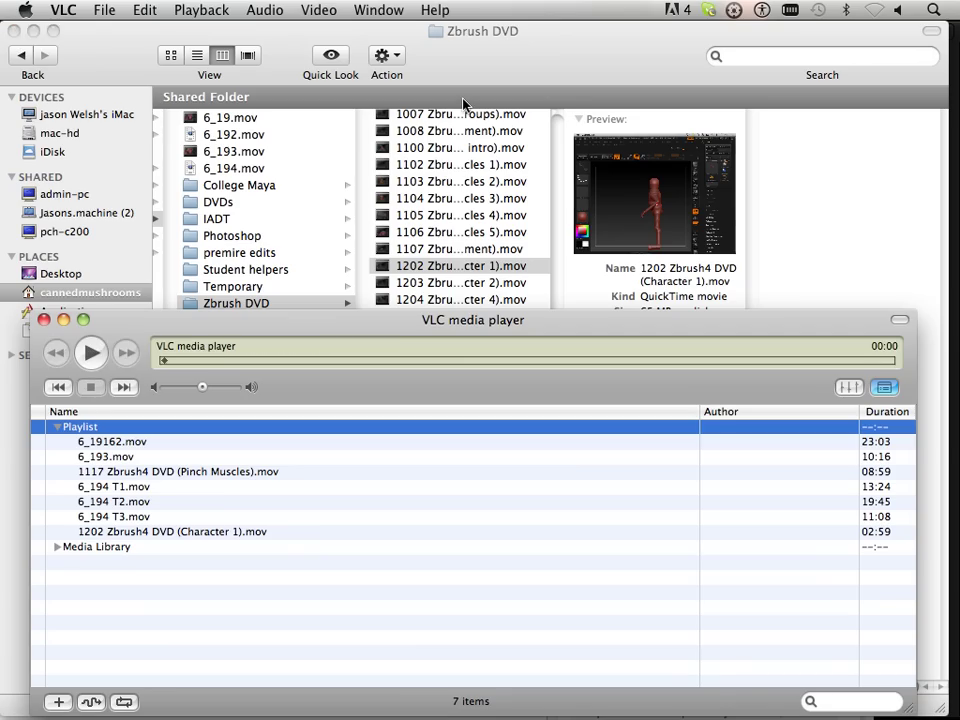
{"action": "left_click", "coordinate": [403, 93]}
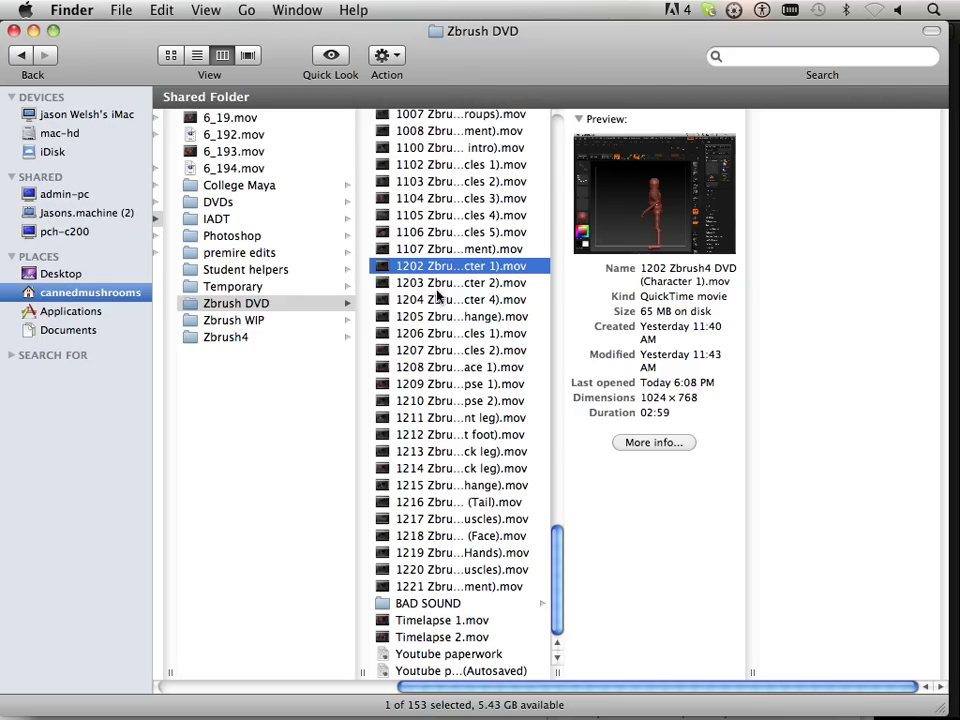
{"action": "left_click", "coordinate": [429, 585], "text": "shift"}
{"action": "right_click", "coordinate": [429, 556]}
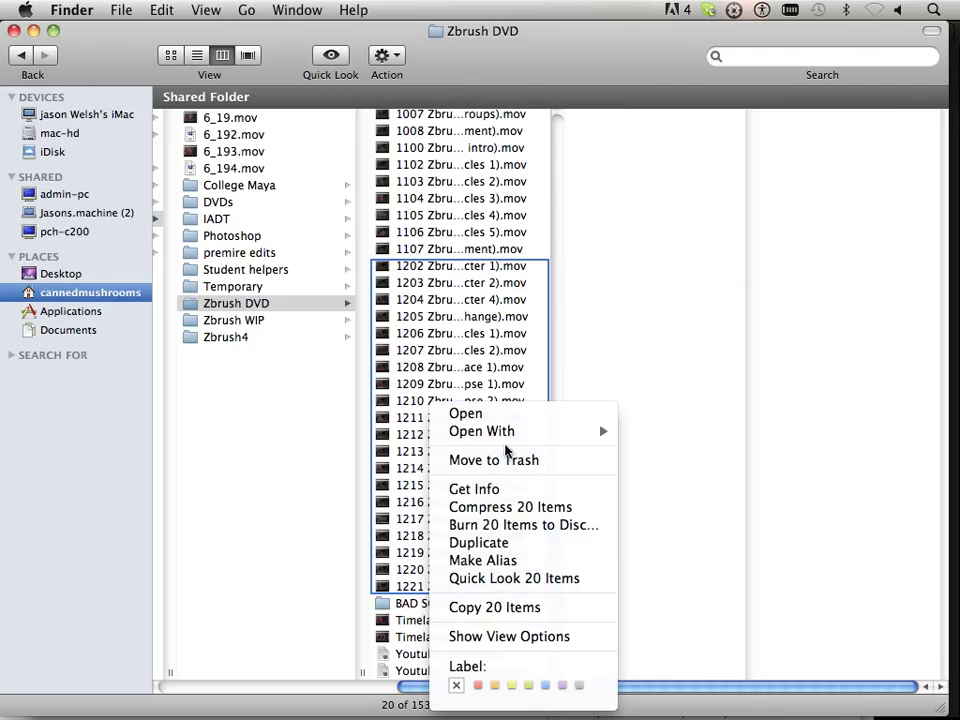
{"action": "mouse_move", "coordinate": [482, 434]}
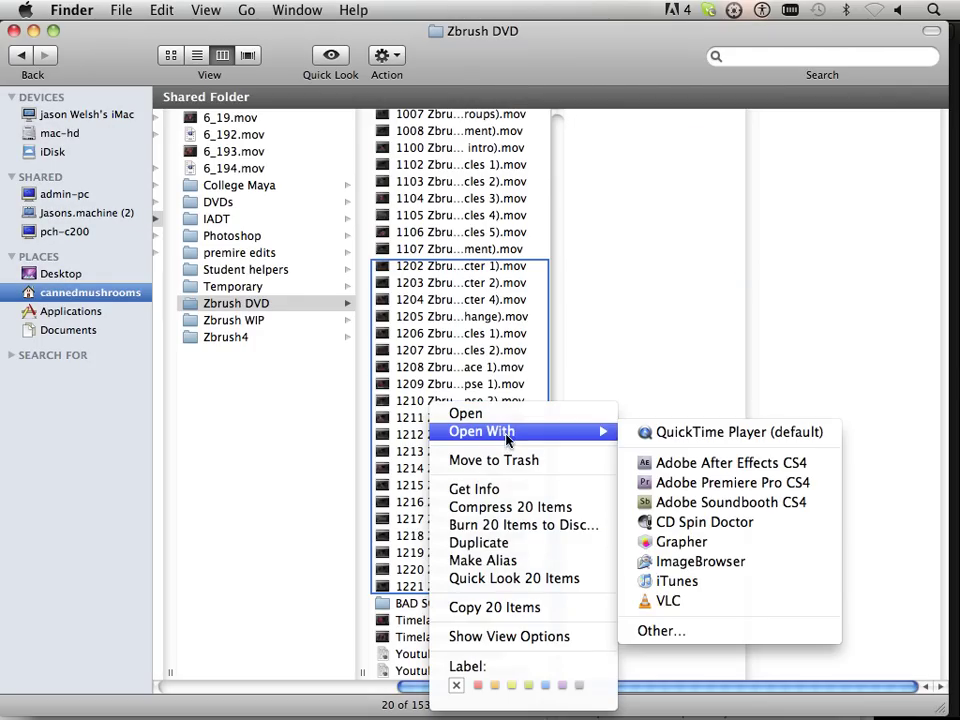
{"action": "left_click", "coordinate": [688, 603]}
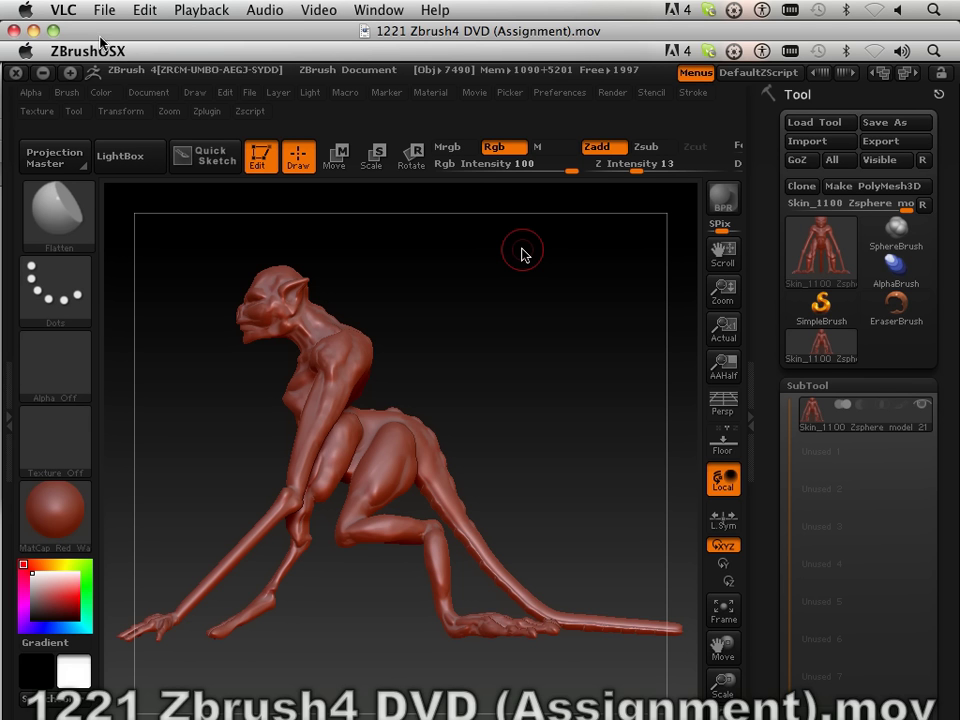
Window the full-screen video, raise the playlist, and play the 1202 Character 1 clip
{"action": "left_click", "coordinate": [53, 31]}
{"action": "left_click_drag", "start_coordinate": [301, 320], "coordinate": [326, 47]}
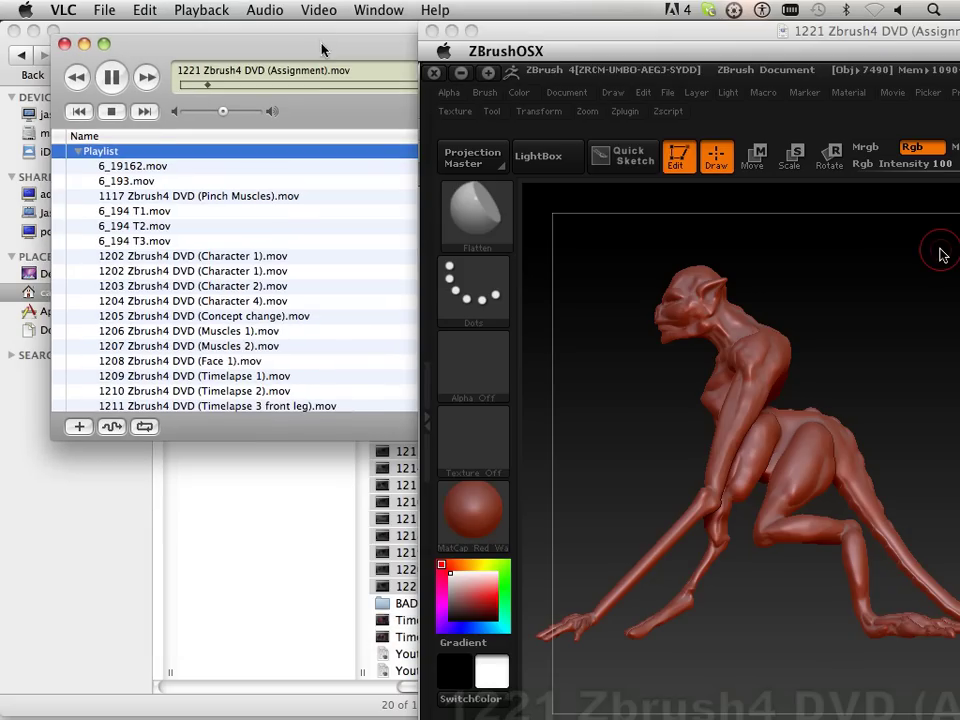
{"action": "left_click", "coordinate": [258, 271]}
{"action": "left_click", "coordinate": [254, 257]}
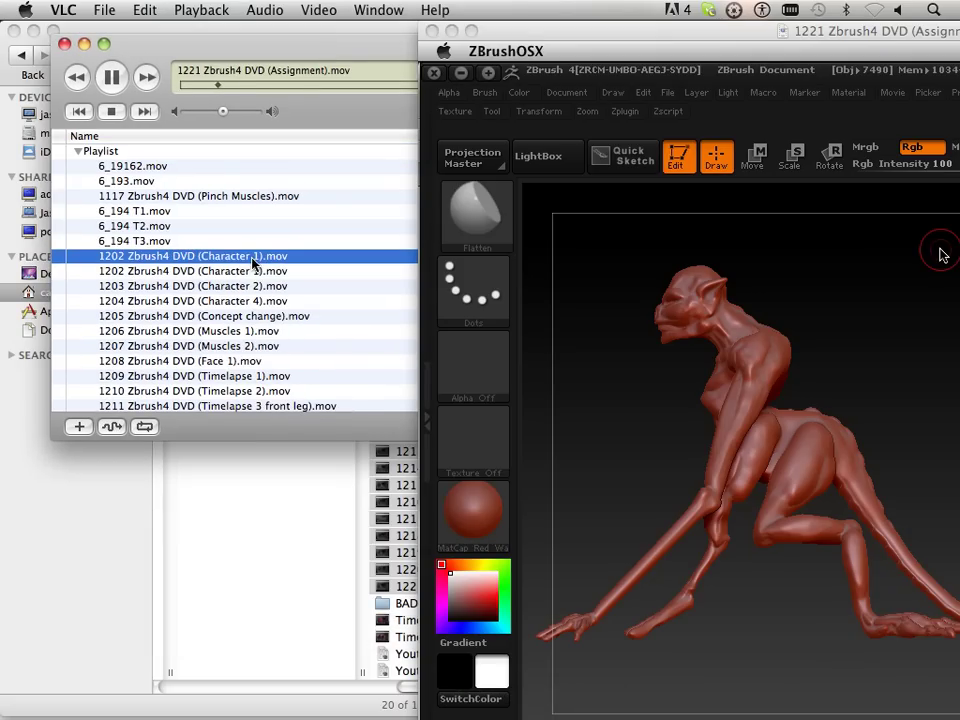
{"action": "double_click", "coordinate": [252, 257]}
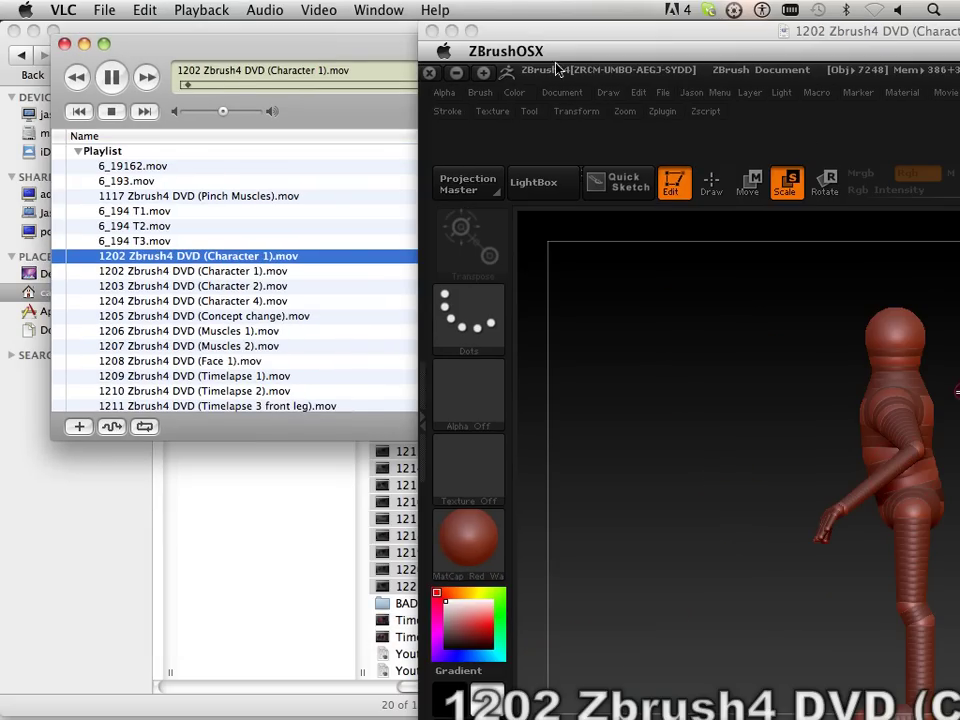
Speed up playback and reposition the video window, then close it and the playlist
{"action": "left_click_drag", "start_coordinate": [544, 34], "coordinate": [144, 5]}
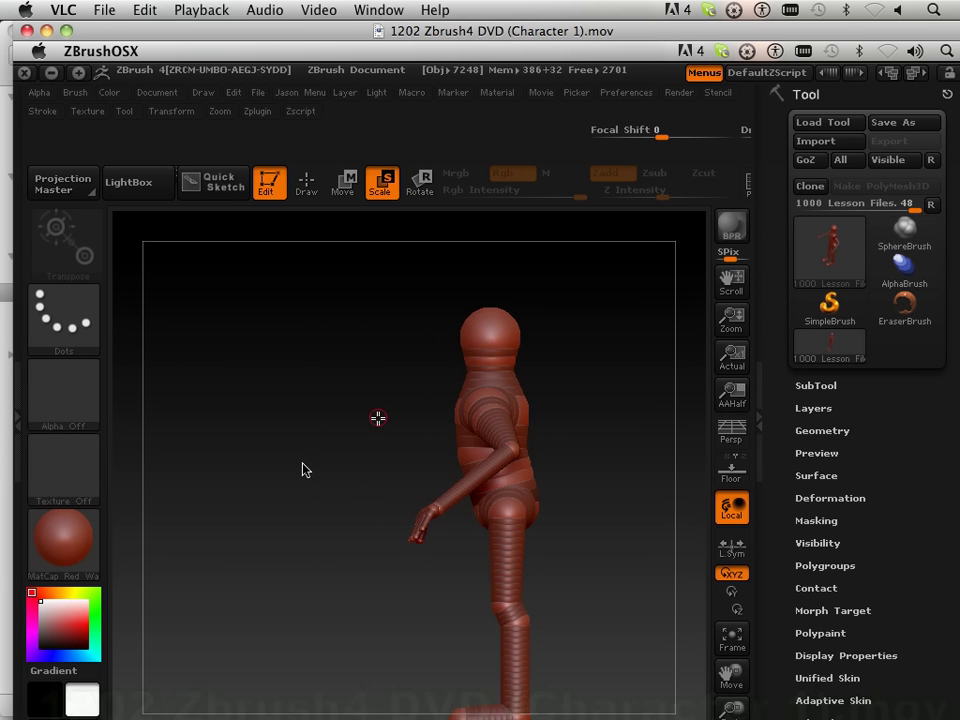
{"action": "key", "text": "super+equal"}
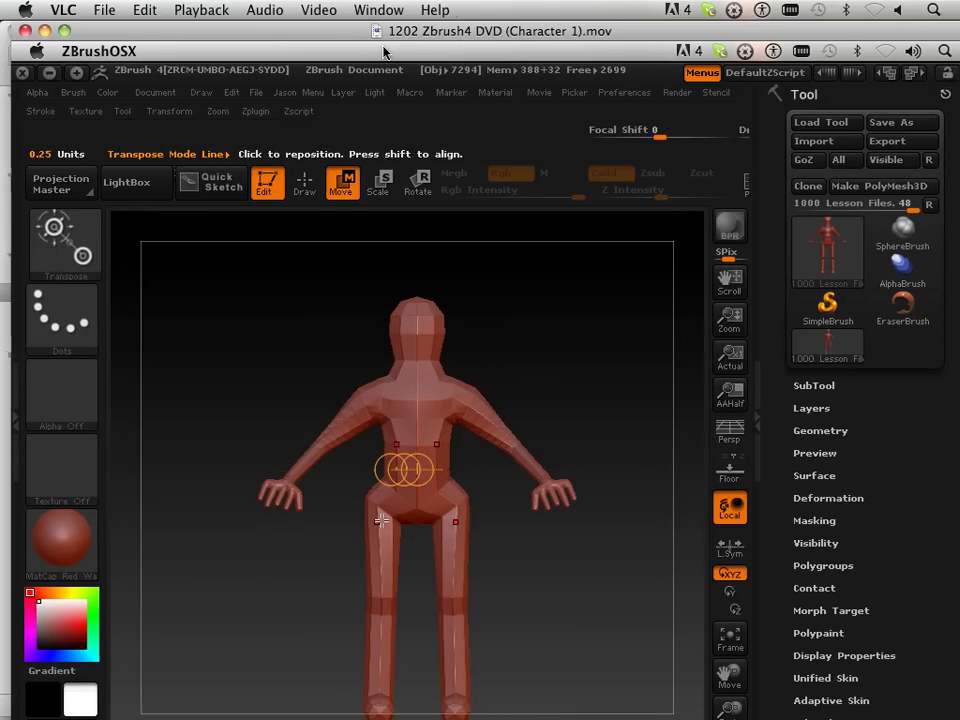
{"action": "left_click_drag", "start_coordinate": [388, 43], "coordinate": [366, 47]}
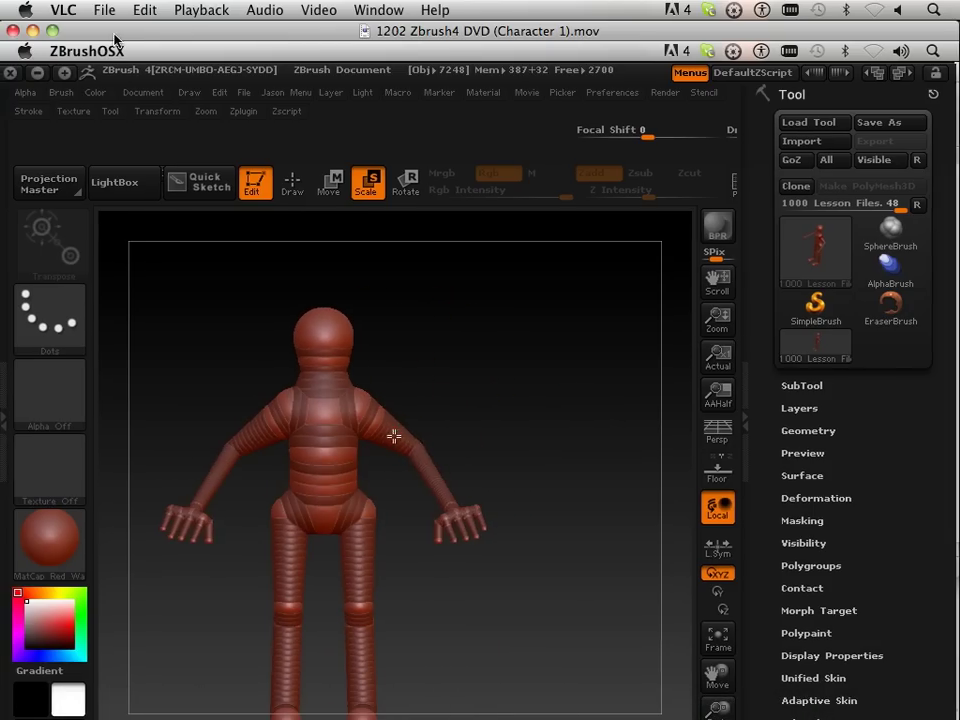
{"action": "left_click_drag", "start_coordinate": [81, 47], "coordinate": [117, 62]}
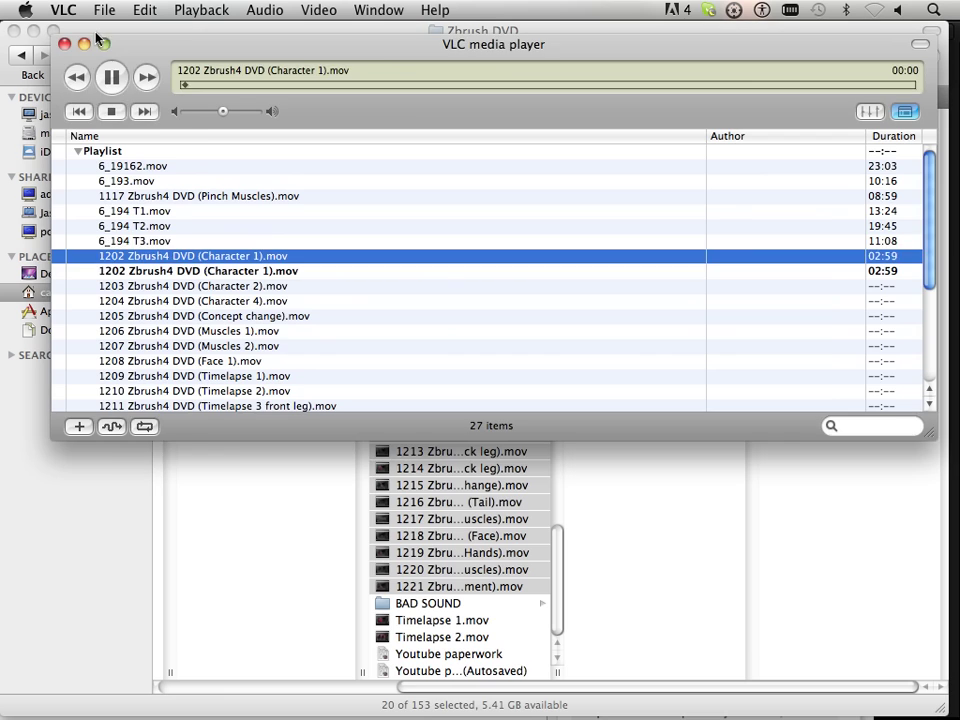
{"action": "left_click", "coordinate": [95, 32]}
{"action": "left_click_drag", "start_coordinate": [173, 53], "coordinate": [375, 389]}
{"action": "left_click", "coordinate": [271, 381]}
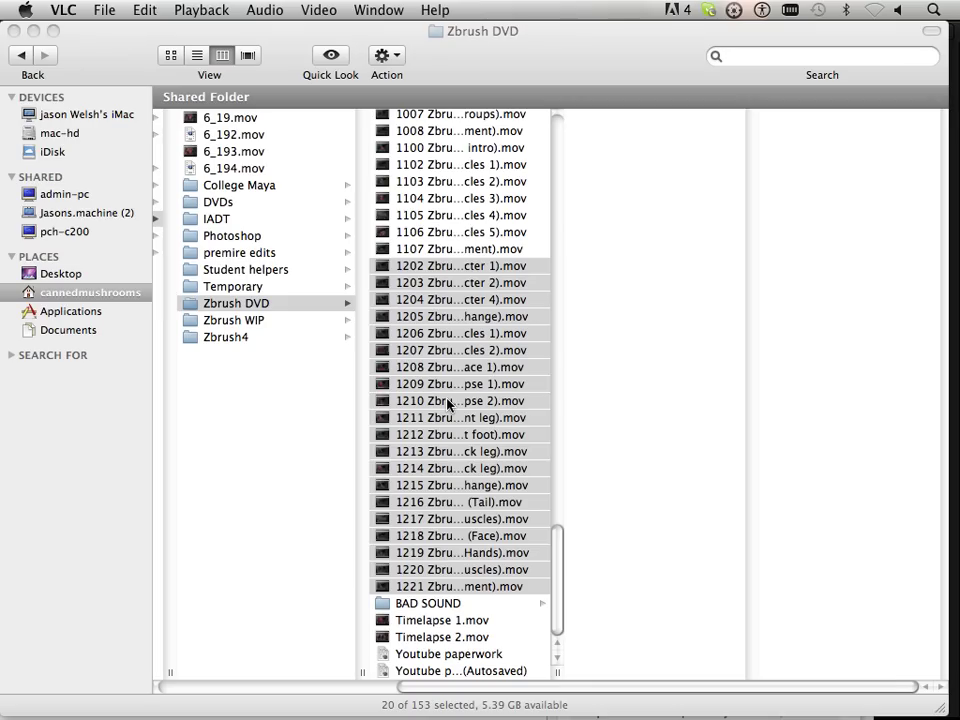
Switch to ZBrush and load the Skin_1100 red alien creature from the tool tray
{"action": "mouse_move", "coordinate": [494, 716]}
{"action": "left_click", "coordinate": [466, 700]}
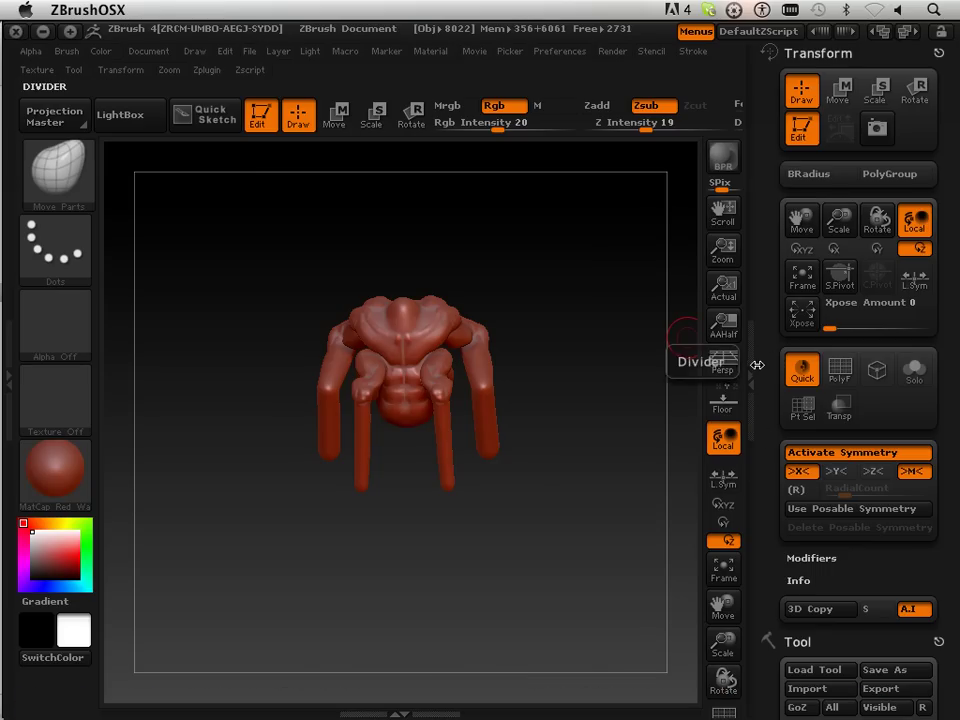
{"action": "left_click_drag", "start_coordinate": [753, 377], "coordinate": [769, 182]}
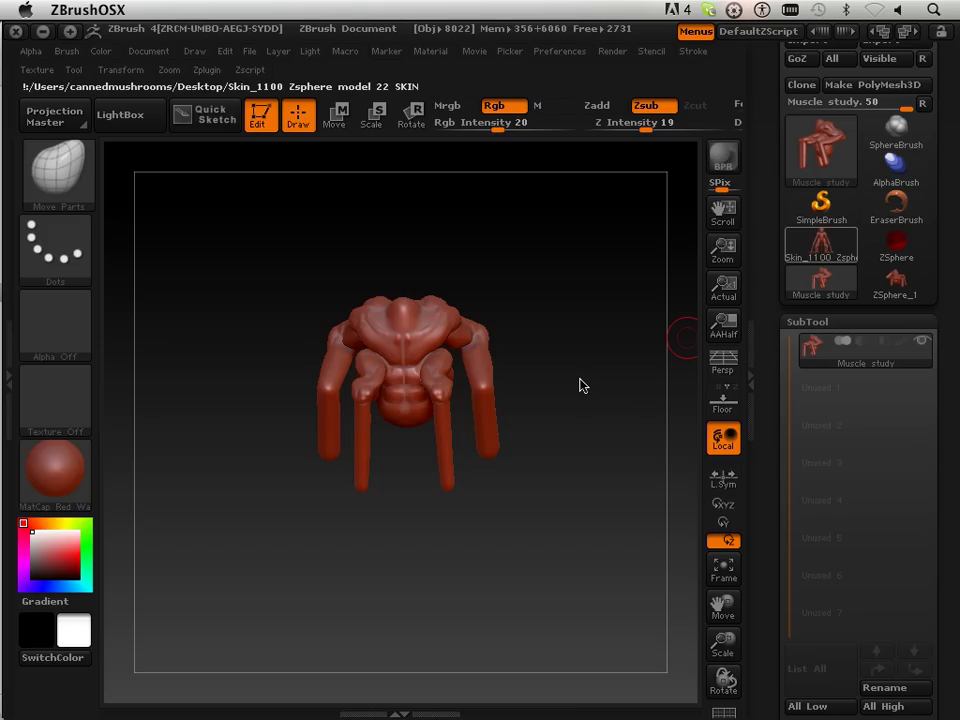
{"action": "left_click", "coordinate": [806, 250]}
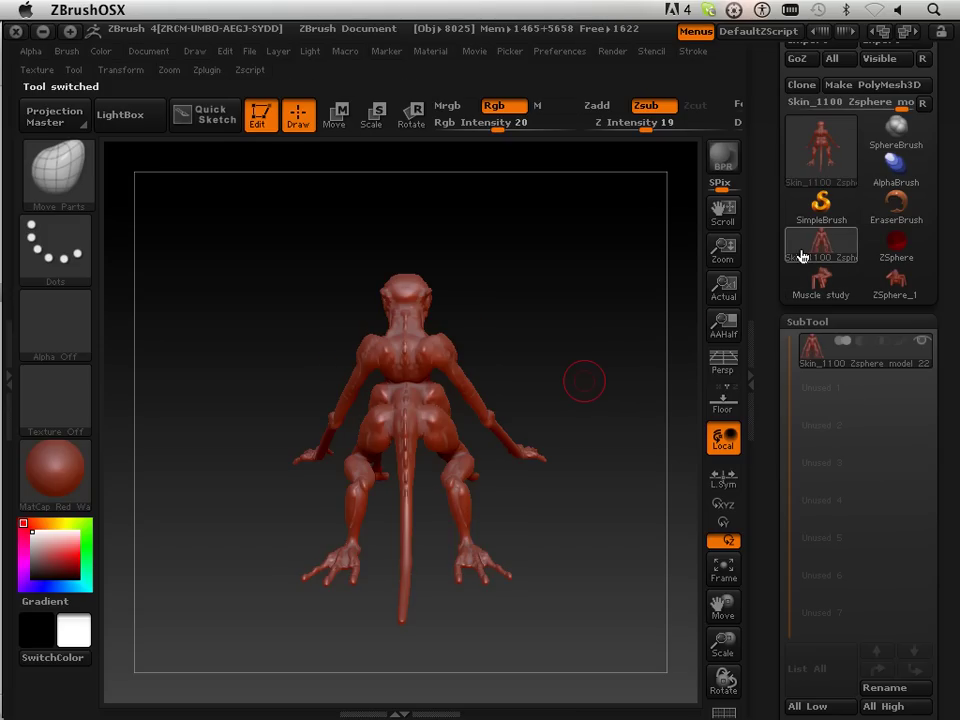
Orbit and scale the creature to a back view, then enable free rotation on all axes
{"action": "left_click_drag", "start_coordinate": [555, 343], "coordinate": [525, 332]}
{"action": "left_click_drag", "start_coordinate": [347, 343], "coordinate": [512, 324]}
{"action": "left_click_drag", "start_coordinate": [253, 328], "coordinate": [286, 285]}
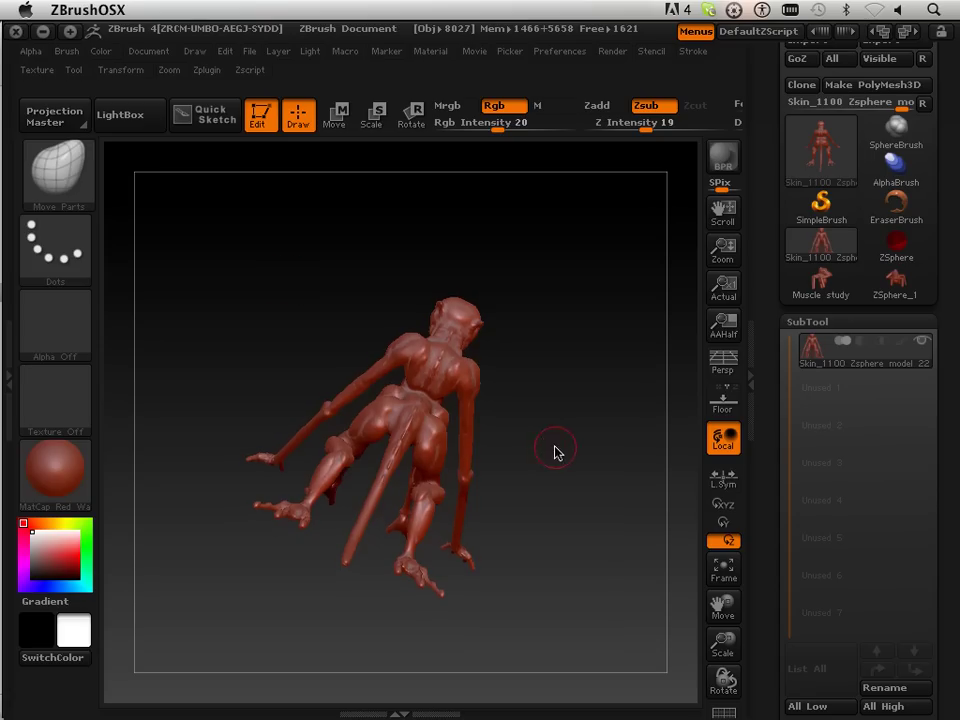
{"action": "left_click_drag", "start_coordinate": [555, 450], "coordinate": [529, 416]}
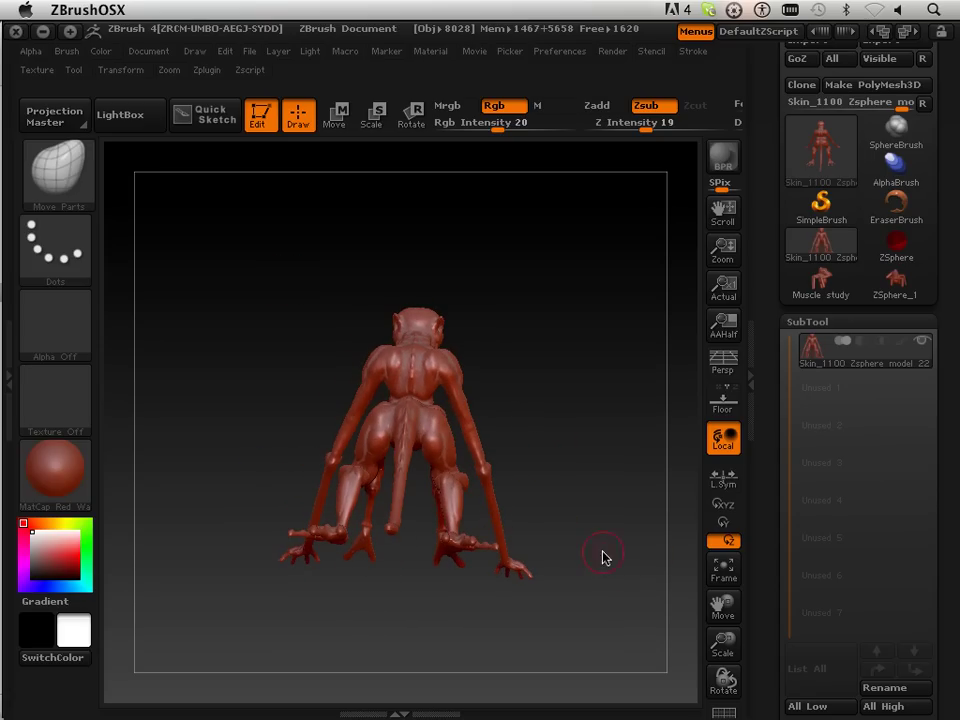
{"action": "left_click_drag", "start_coordinate": [723, 645], "coordinate": [629, 541]}
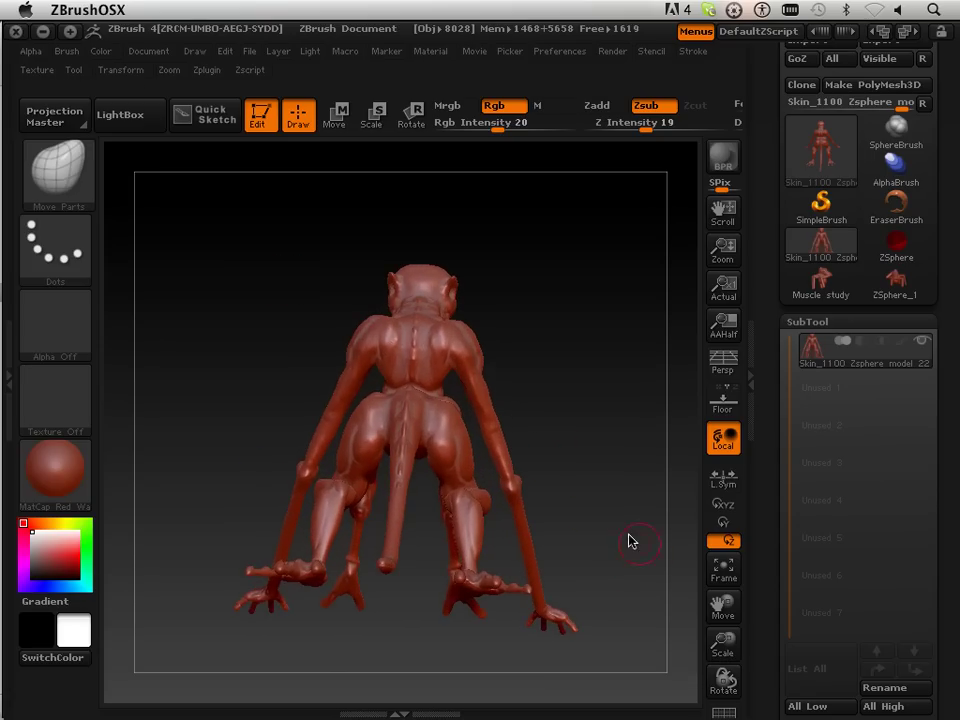
{"action": "left_click_drag", "start_coordinate": [580, 506], "coordinate": [451, 443]}
{"action": "left_click", "coordinate": [723, 504]}
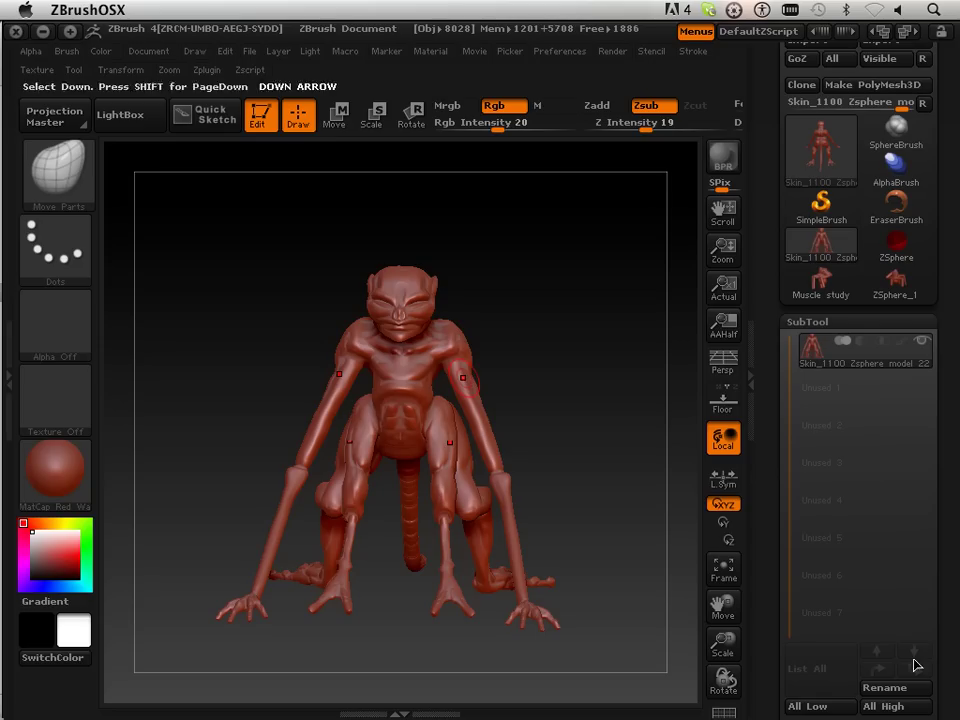
Zoom in on the creature and orbit from a rear three-quarter view to its side
{"action": "left_click_drag", "start_coordinate": [724, 648], "coordinate": [724, 640]}
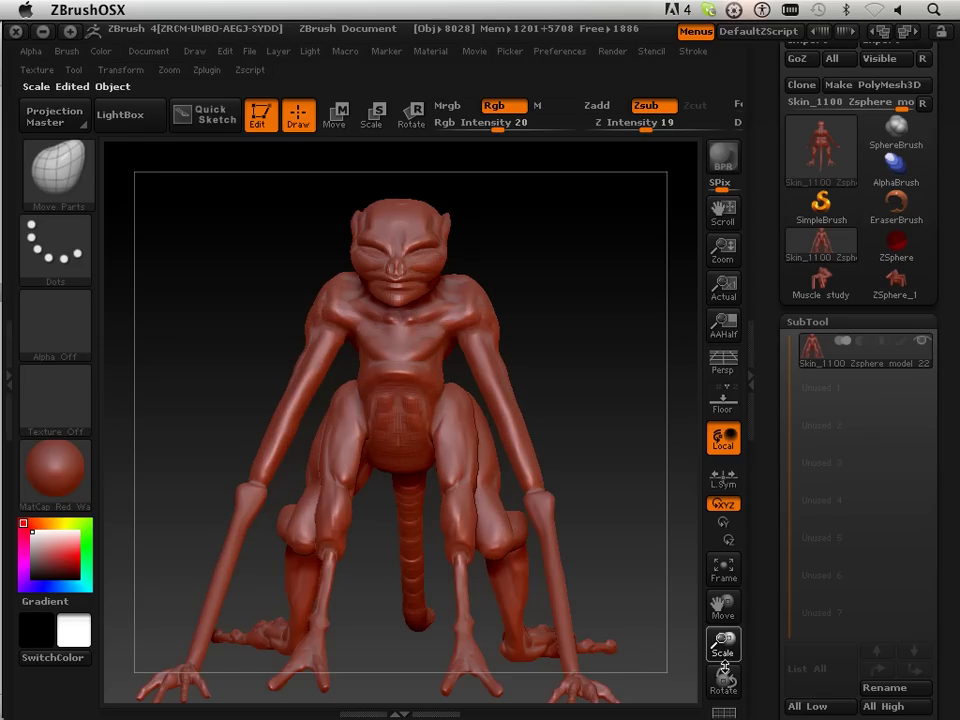
{"action": "mouse_move", "coordinate": [643, 467]}
{"action": "left_mouse_down"}
{"action": "mouse_move", "coordinate": [578, 452]}
{"action": "mouse_move", "coordinate": [429, 369]}
{"action": "left_mouse_up"}
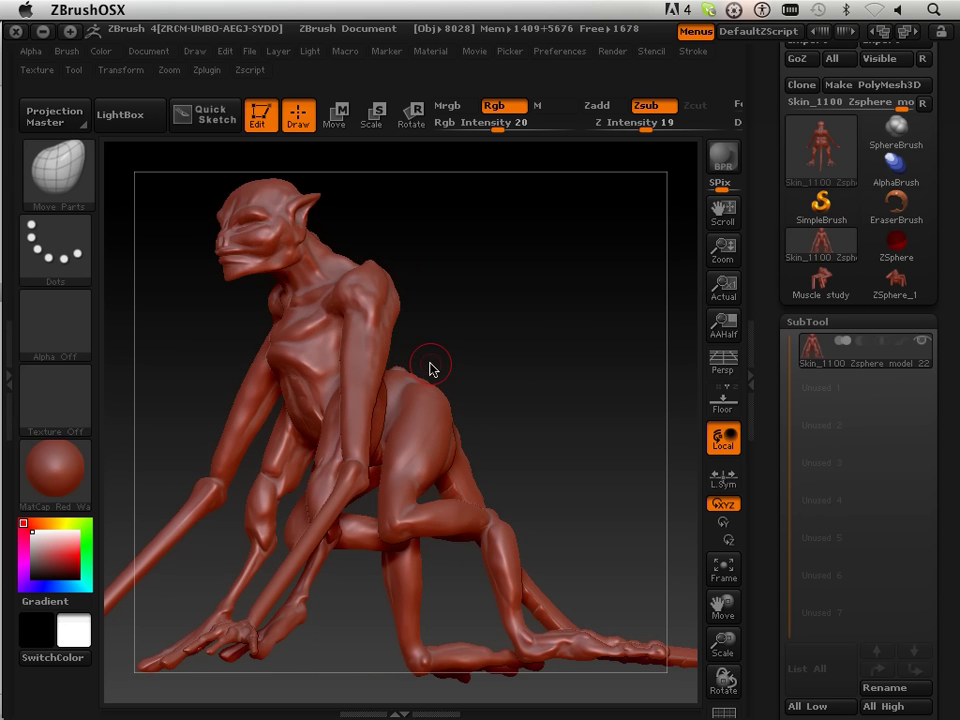
{"action": "mouse_move", "coordinate": [583, 388]}
{"action": "left_mouse_down"}
{"action": "mouse_move", "coordinate": [581, 418]}
{"action": "mouse_move", "coordinate": [553, 441]}
{"action": "mouse_move", "coordinate": [518, 413]}
{"action": "left_mouse_up"}
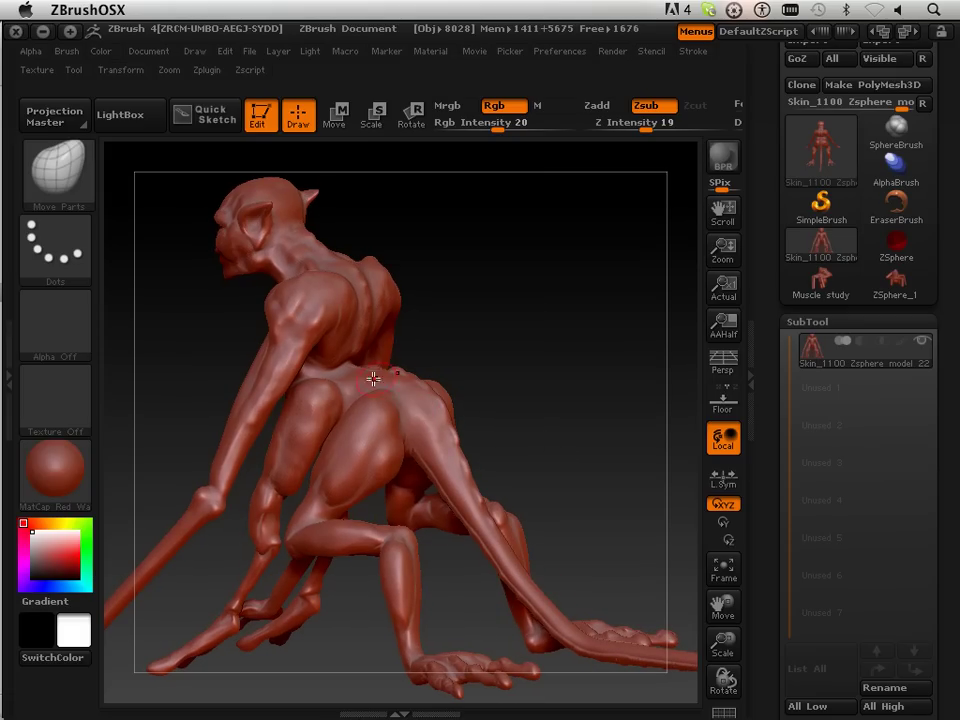
{"action": "left_click_drag", "start_coordinate": [412, 262], "coordinate": [446, 279]}
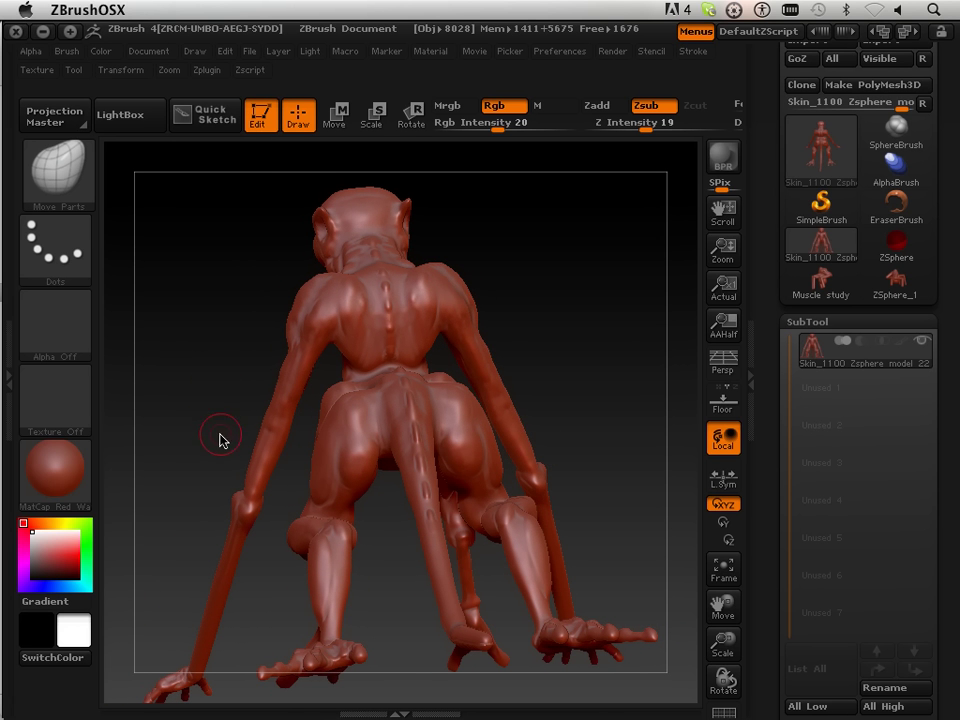
{"action": "left_click_drag", "start_coordinate": [221, 439], "coordinate": [369, 407]}
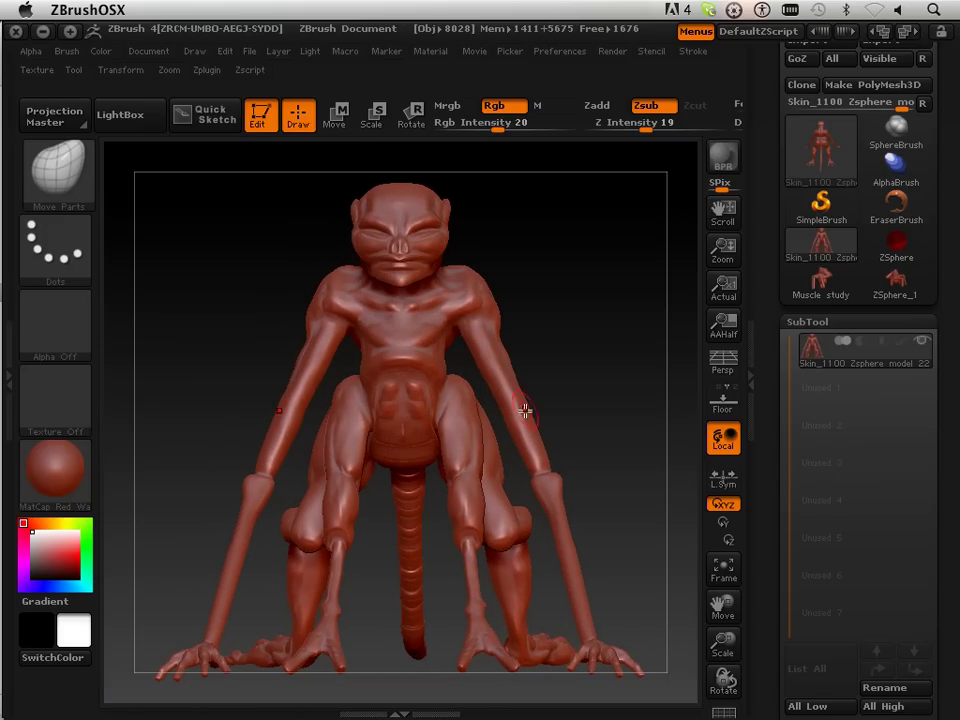
{"action": "mouse_move", "coordinate": [723, 603]}
{"action": "left_mouse_down"}
{"action": "mouse_move", "coordinate": [765, 596]}
{"action": "mouse_move", "coordinate": [723, 610]}
{"action": "left_mouse_up"}
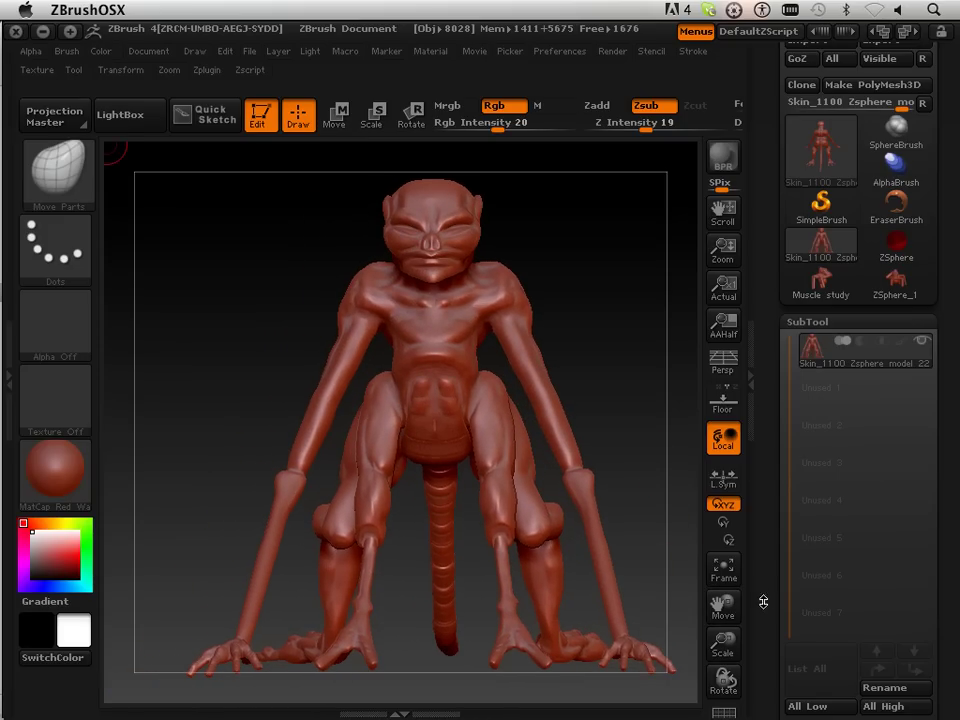
Enable Polyframe for wireframe and polygroup colours, collapse the right tray, and orbit to three-quarter view
{"action": "left_click", "coordinate": [723, 710]}
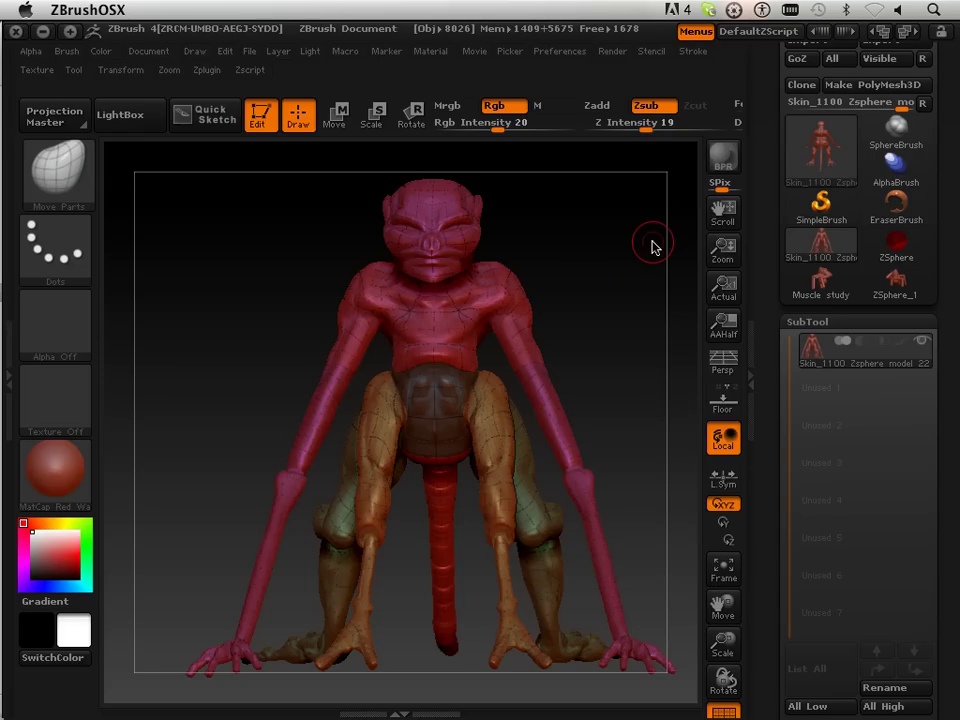
{"action": "left_click", "coordinate": [755, 372]}
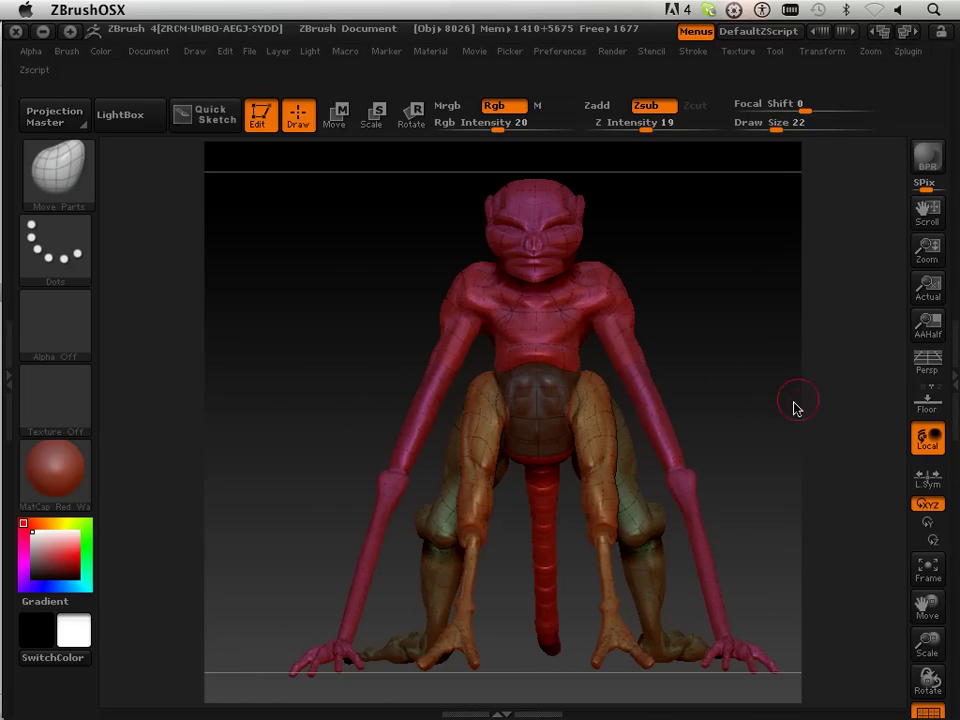
{"action": "mouse_move", "coordinate": [743, 423]}
{"action": "left_mouse_down"}
{"action": "mouse_move", "coordinate": [729, 416]}
{"action": "mouse_move", "coordinate": [707, 431]}
{"action": "mouse_move", "coordinate": [709, 414]}
{"action": "left_mouse_up"}
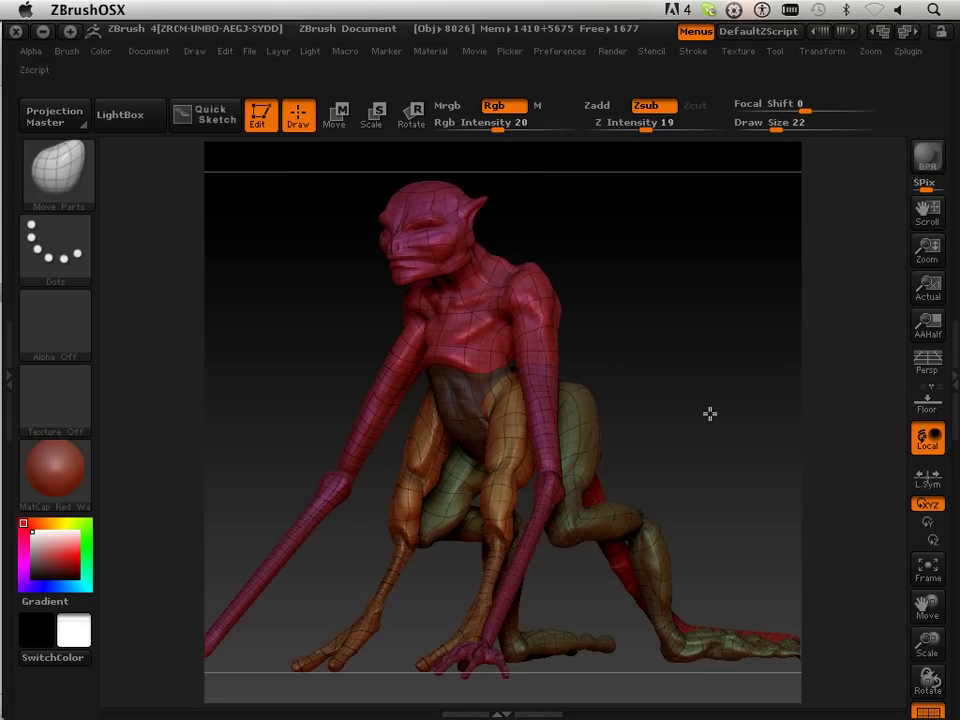